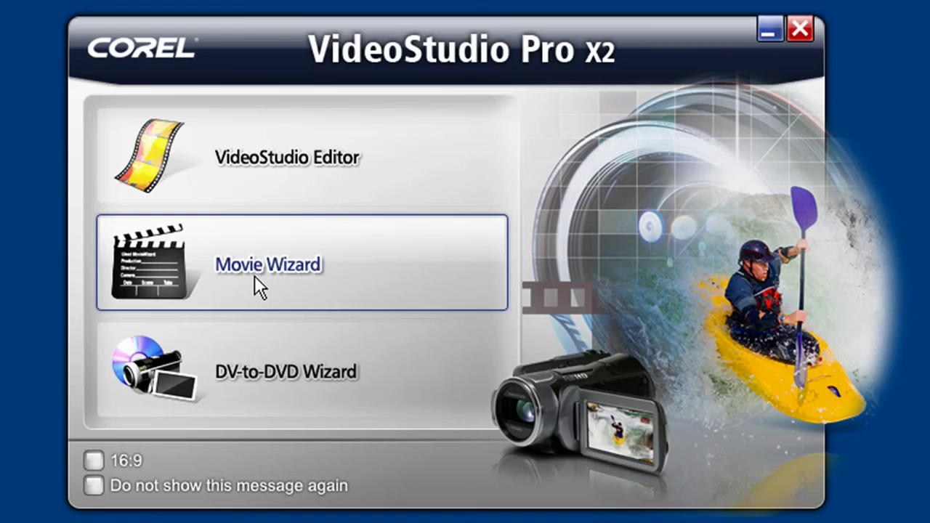
# Step: Start the Movie Wizard and play its Slideshow theme preview
pyautogui.click(255, 275)
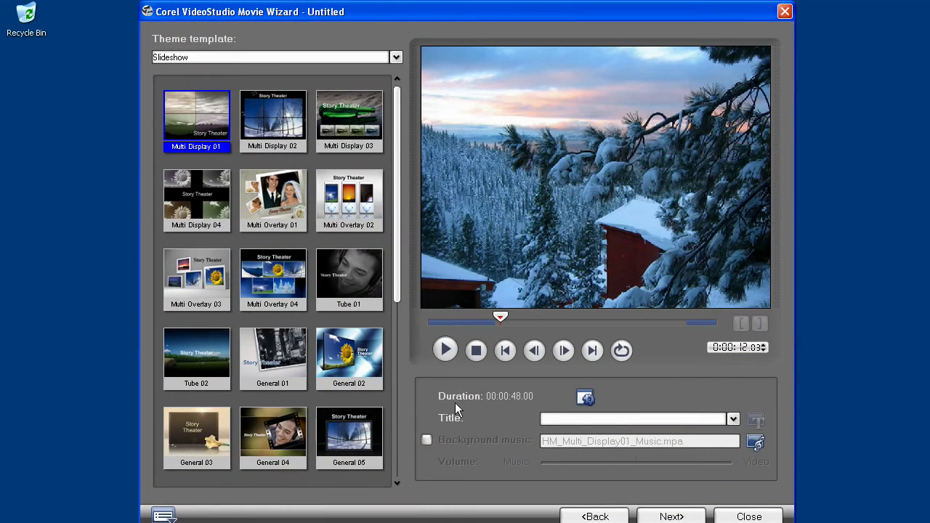
pyautogui.click(446, 351)
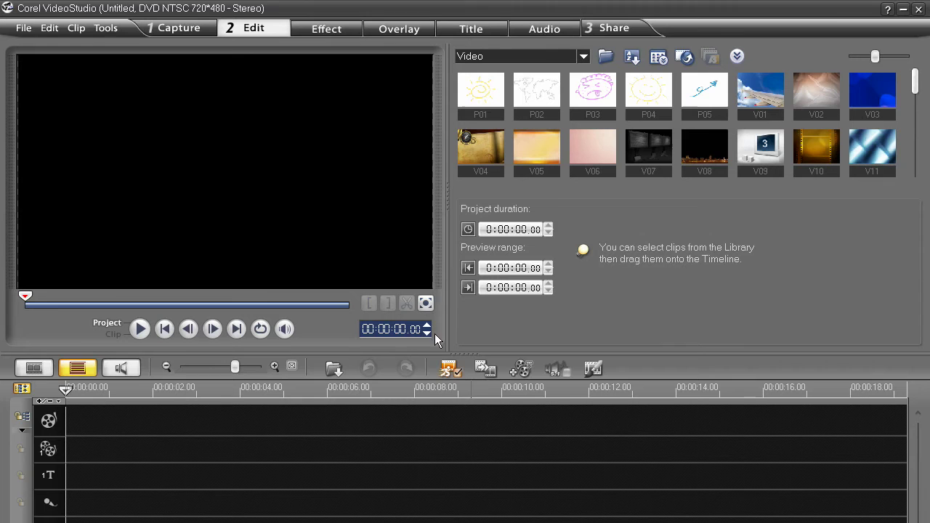
# Step: Show the Build transition category and preview the Checker transition
pyautogui.click(342, 28)
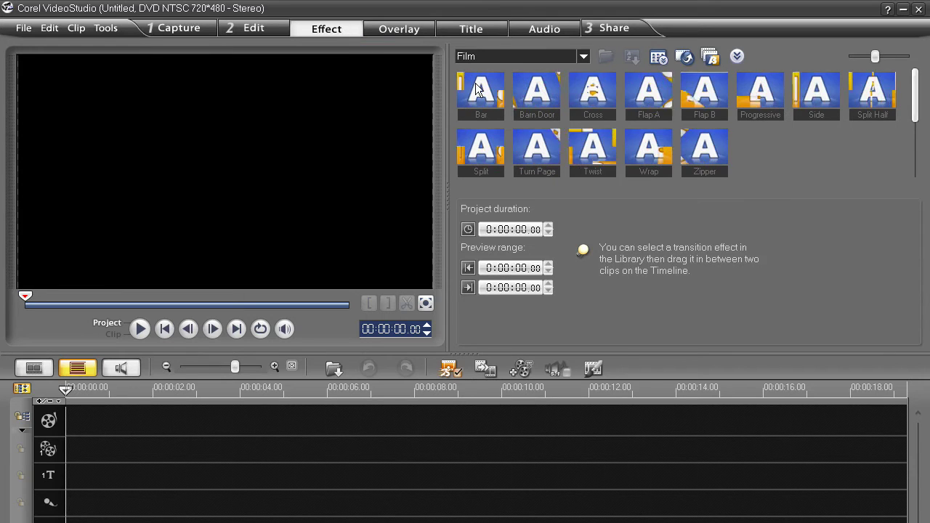
pyautogui.click(583, 56)
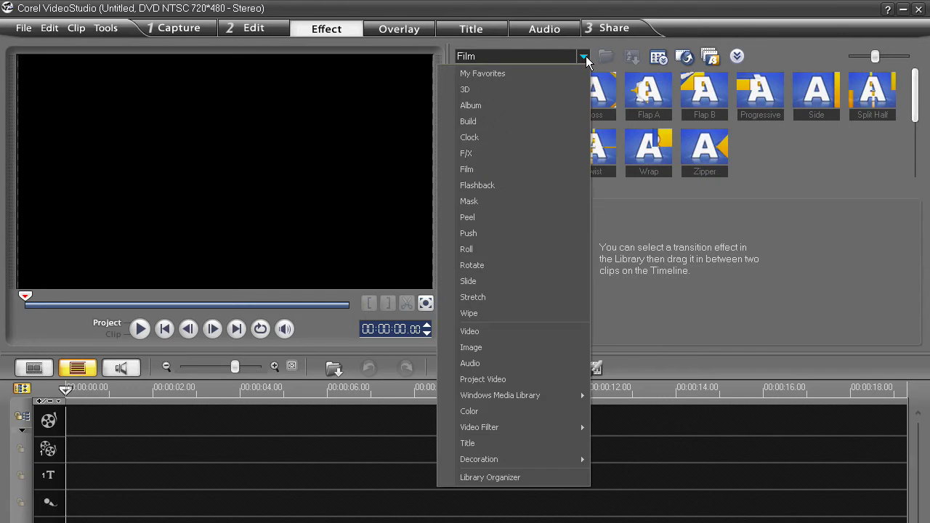
pyautogui.click(550, 120)
pyautogui.click(487, 95)
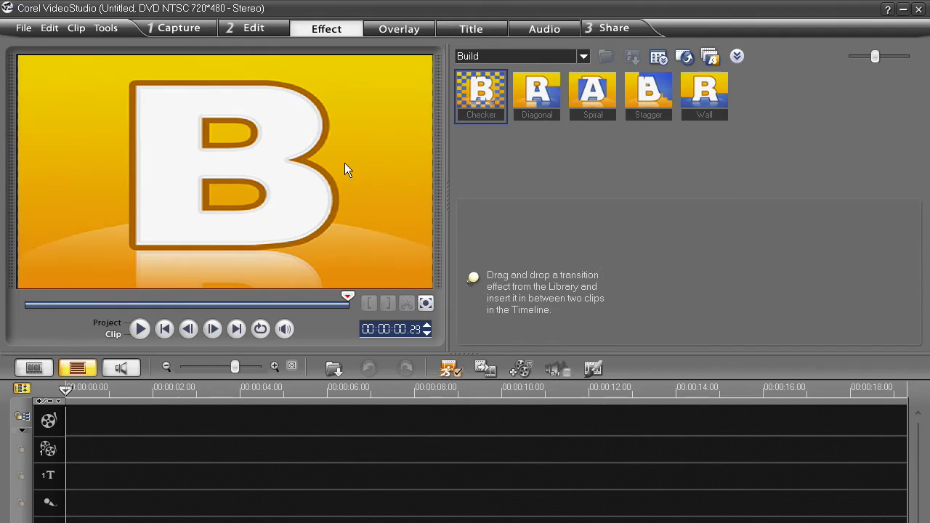
# Step: Switch to the Slide category, preview Strips, and add Mesh to My Favorites
pyautogui.click(578, 55)
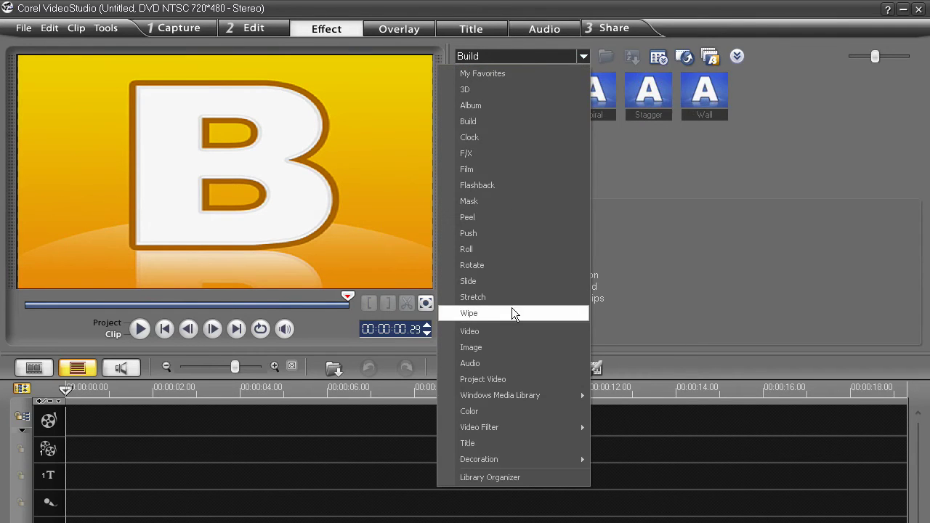
pyautogui.click(507, 287)
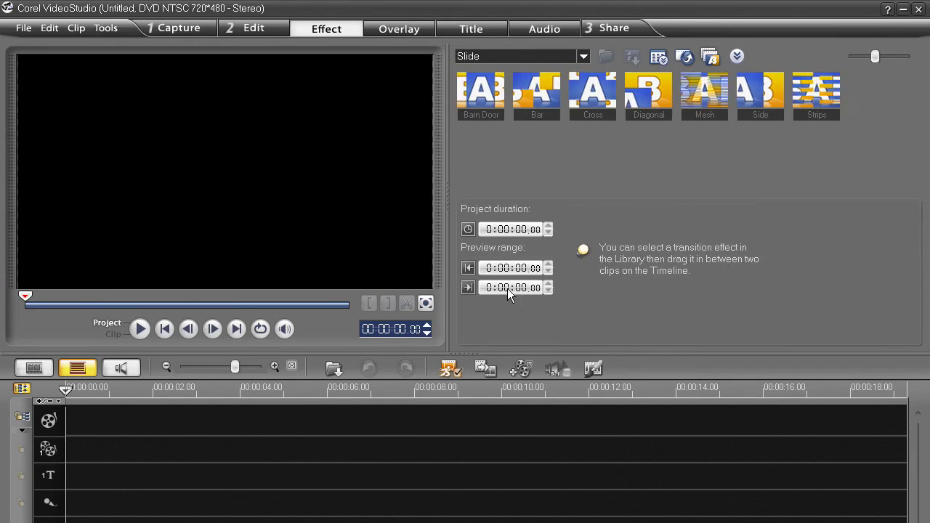
pyautogui.click(804, 94)
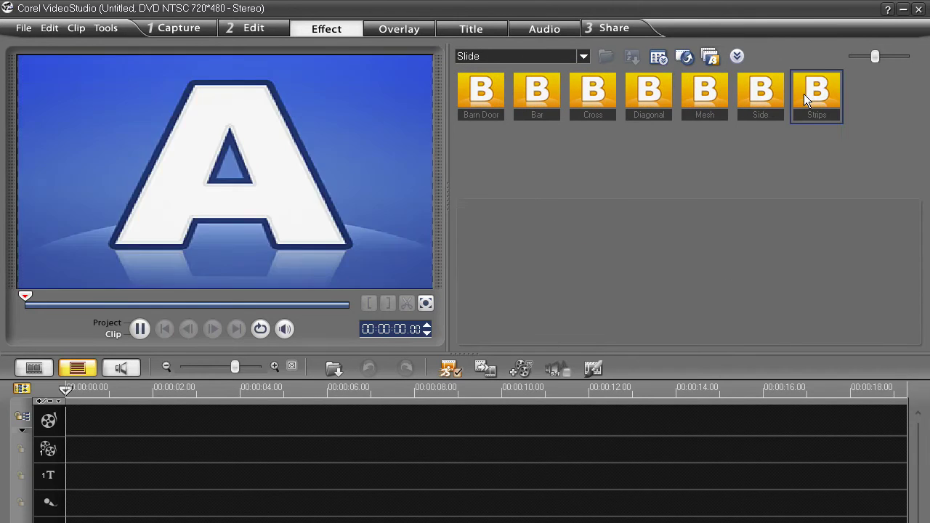
pyautogui.rightClick(699, 87)
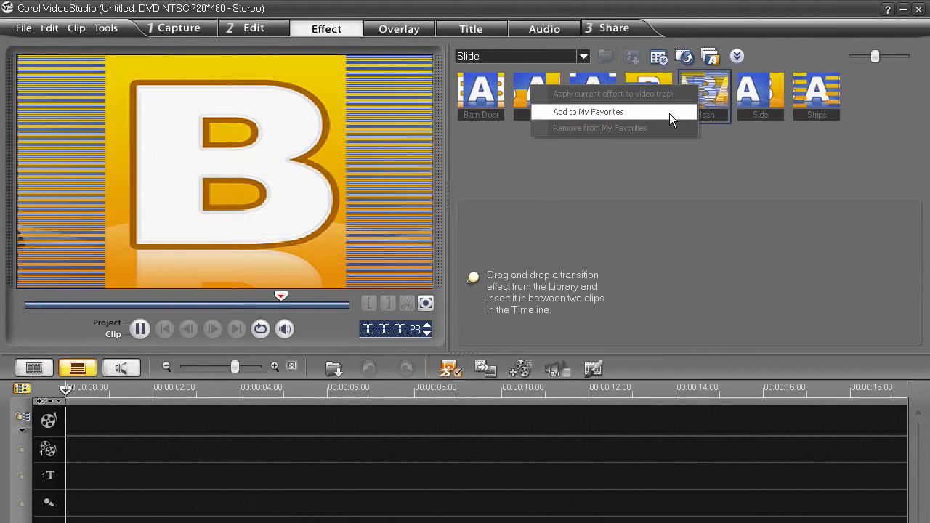
pyautogui.click(669, 113)
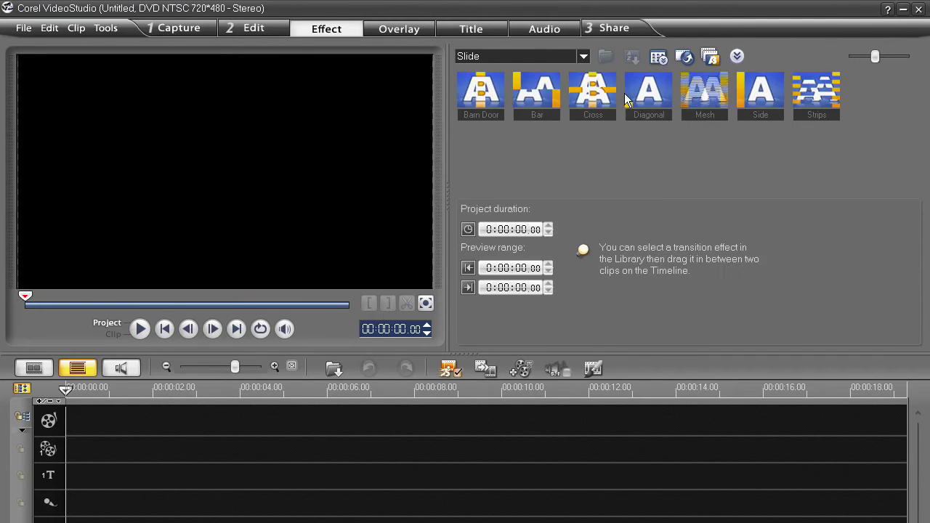
pyautogui.click(583, 57)
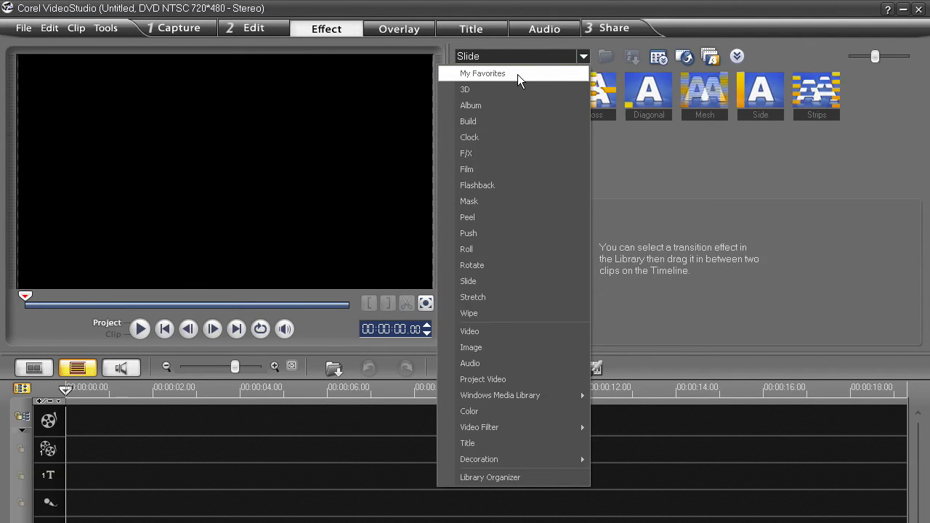
pyautogui.press('Escape')
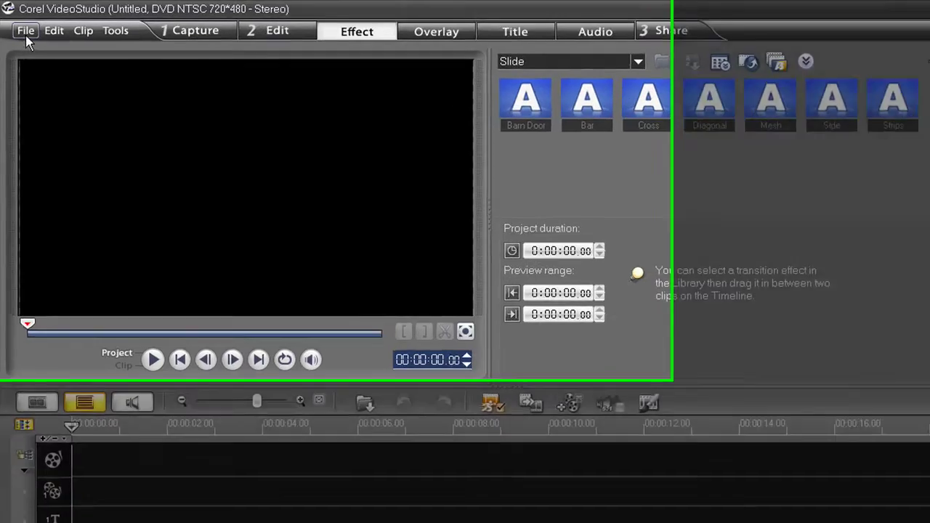
# Step: Enable Automatically add transition effect in Preferences' Edit settings, reviewing the default transition list
pyautogui.click(24, 29)
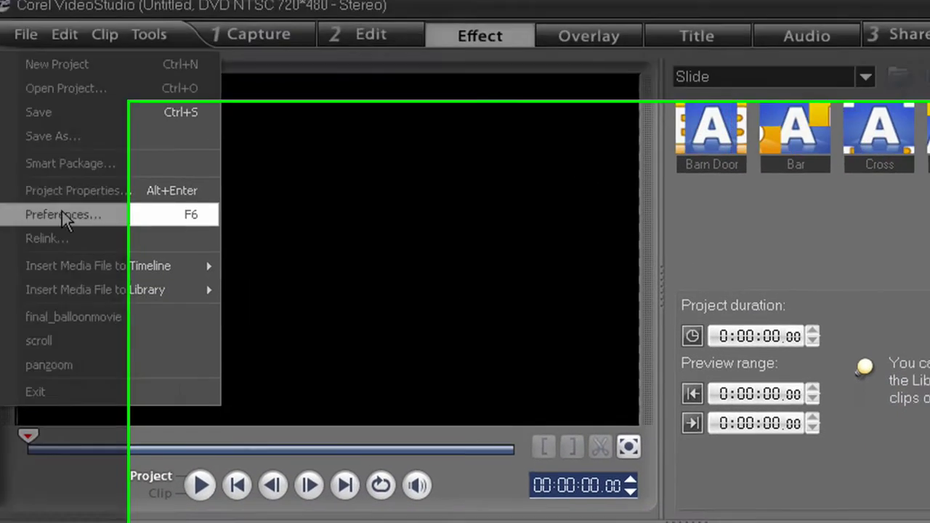
pyautogui.click(75, 225)
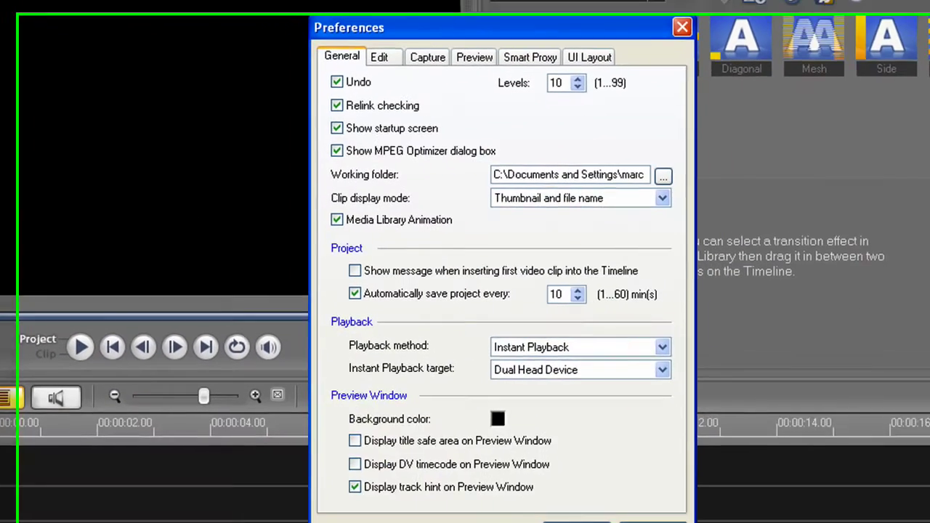
pyautogui.click(350, 42)
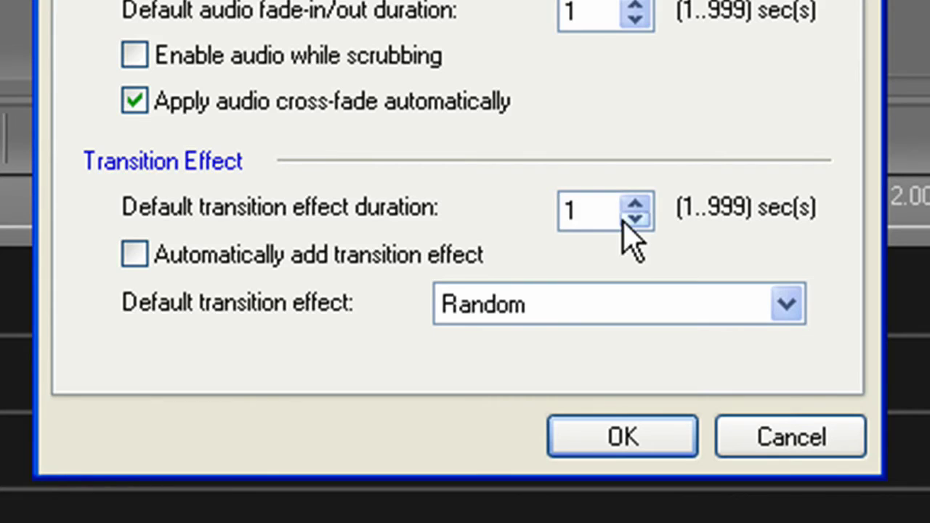
pyautogui.click(136, 256)
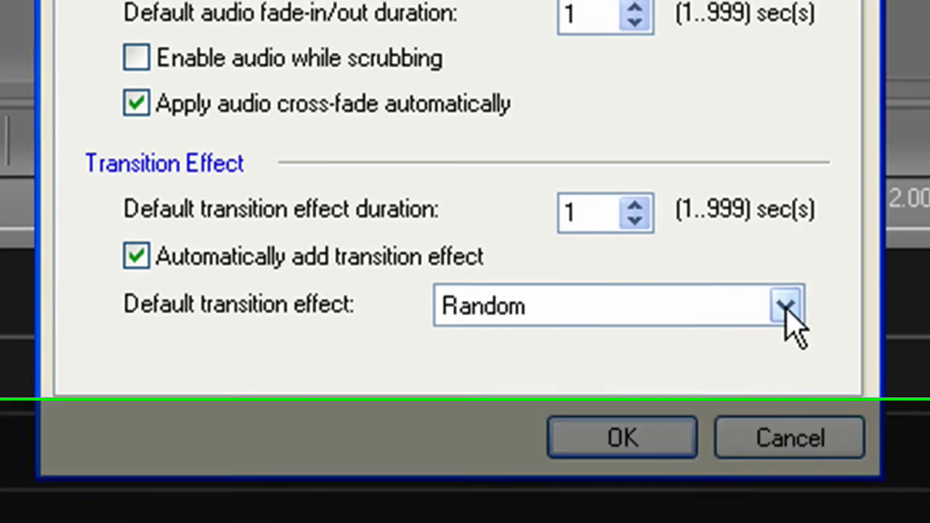
pyautogui.click(787, 306)
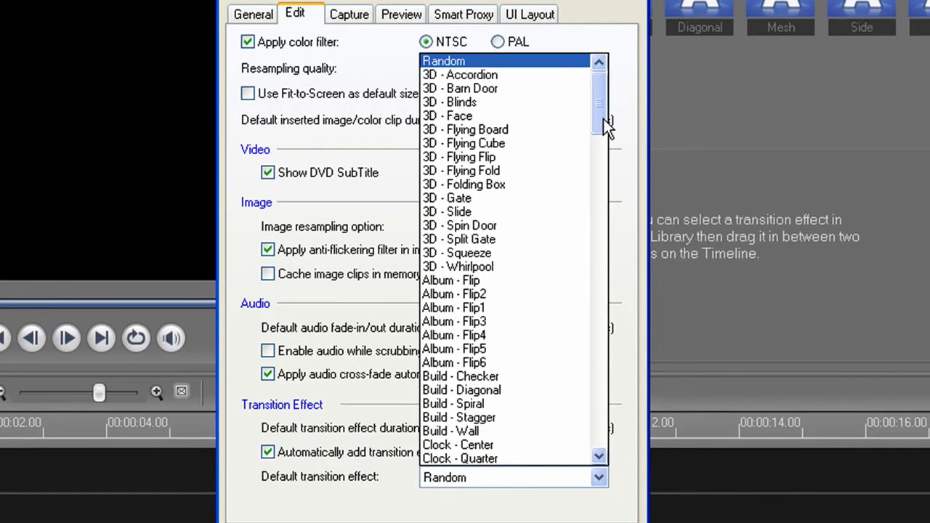
pyautogui.moveTo(603, 119); pyautogui.dragTo(592, 413)
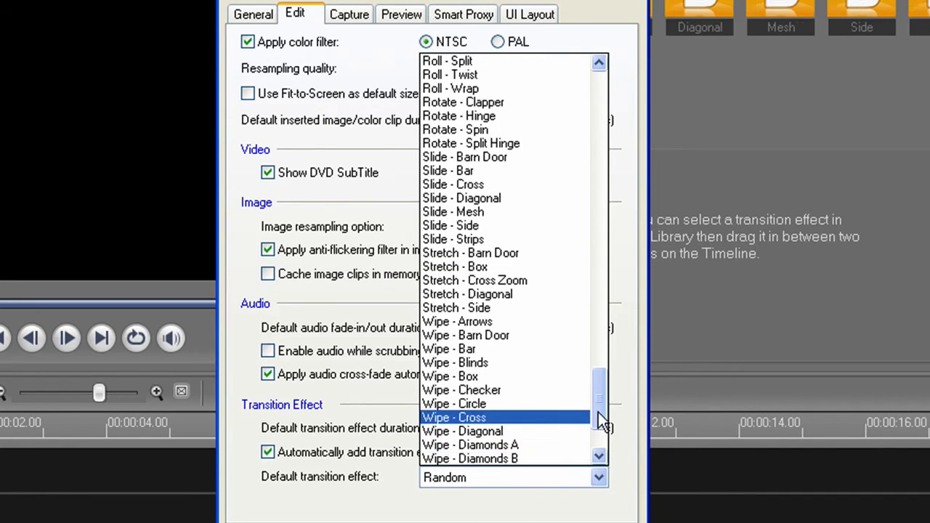
pyautogui.moveTo(600, 419); pyautogui.dragTo(612, 94)
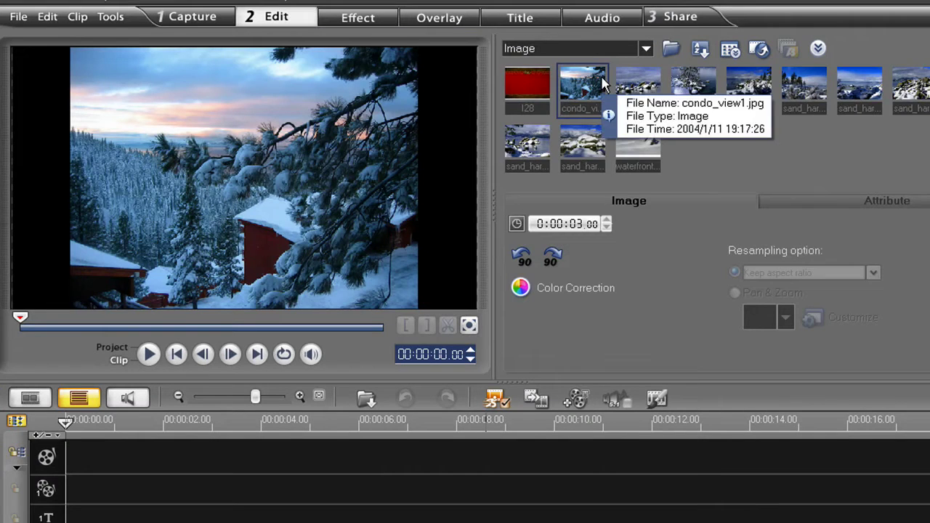
# Step: Add condo_view1 and five sand_harbor images to the timeline, moving the last clip near 00:00:14
pyautogui.moveTo(601, 85); pyautogui.dragTo(177, 446)
pyautogui.moveTo(643, 145); pyautogui.dragTo(310, 448)
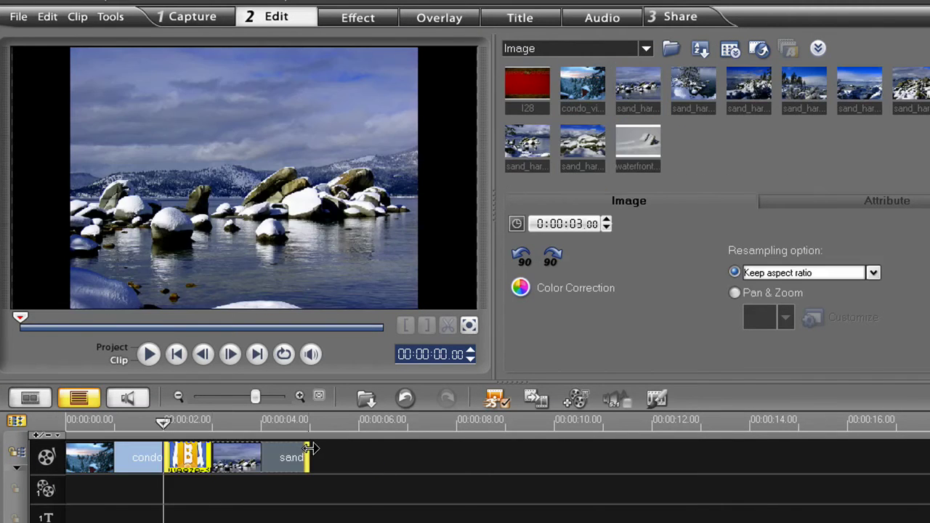
pyautogui.click(677, 87)
pyautogui.keyDown('shift'); pyautogui.click(877, 87); pyautogui.keyUp('shift')
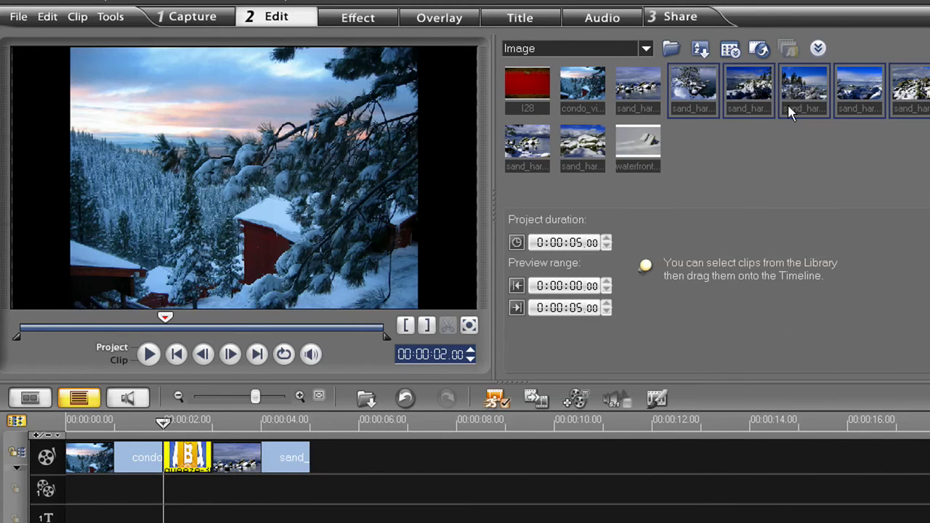
pyautogui.moveTo(698, 85); pyautogui.dragTo(369, 447)
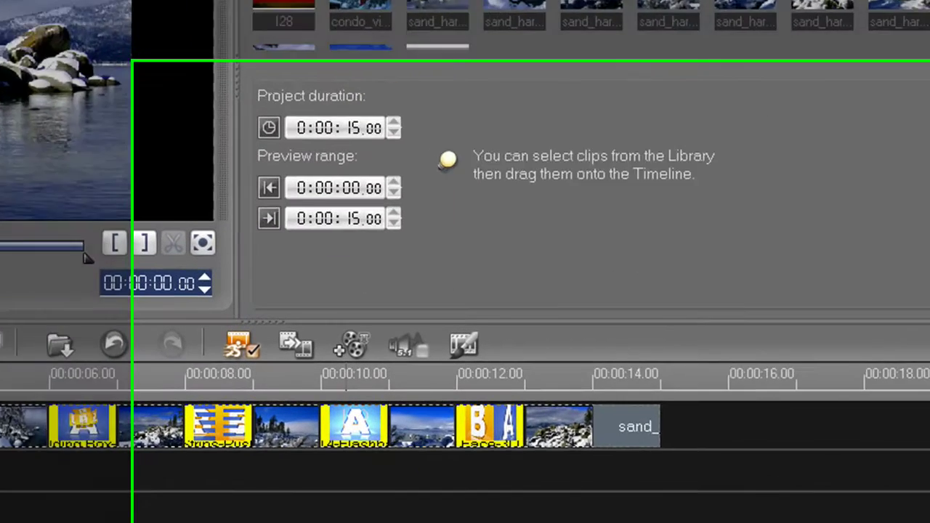
pyautogui.moveTo(908, 141); pyautogui.dragTo(823, 467)
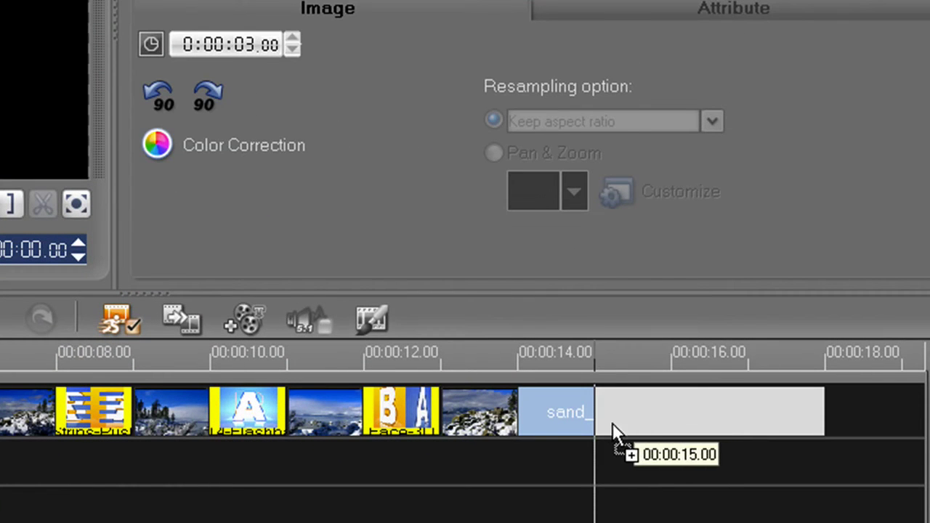
pyautogui.moveTo(613, 425)
pyautogui.mouseDown()
pyautogui.moveTo(579, 427)
pyautogui.moveTo(552, 411)
pyautogui.moveTo(559, 406)
pyautogui.moveTo(544, 409)
pyautogui.moveTo(554, 399)
pyautogui.mouseUp()
# Step: Give Squeeze-3D a fully soft edge and border of 3, then preview it
pyautogui.click(577, 435)
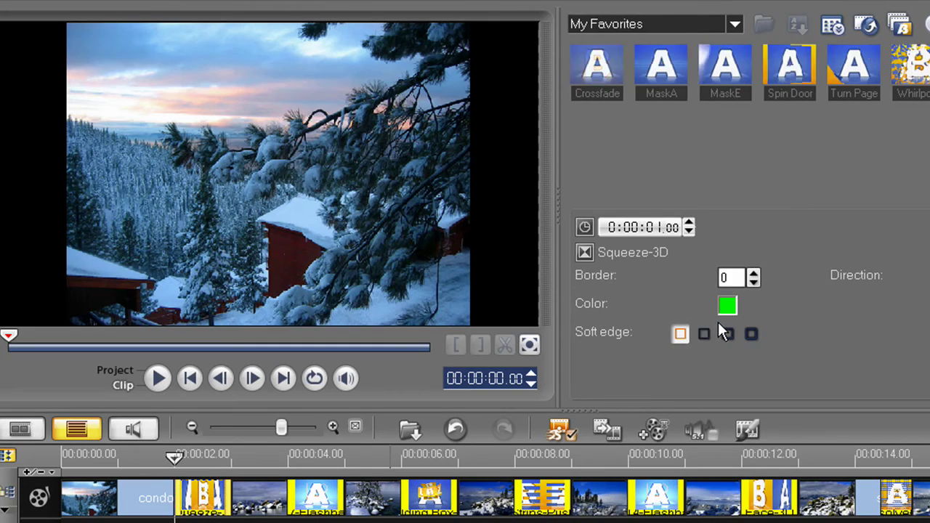
pyautogui.press('space')
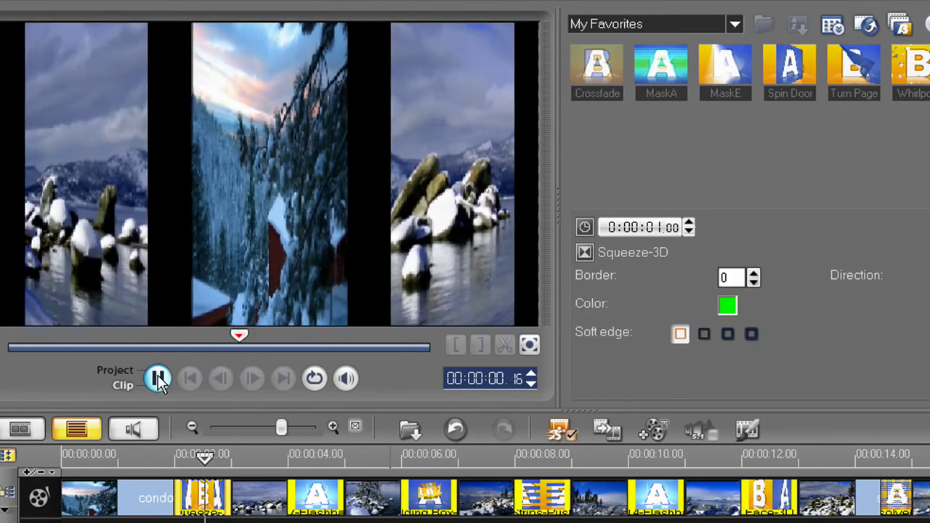
pyautogui.click(748, 337)
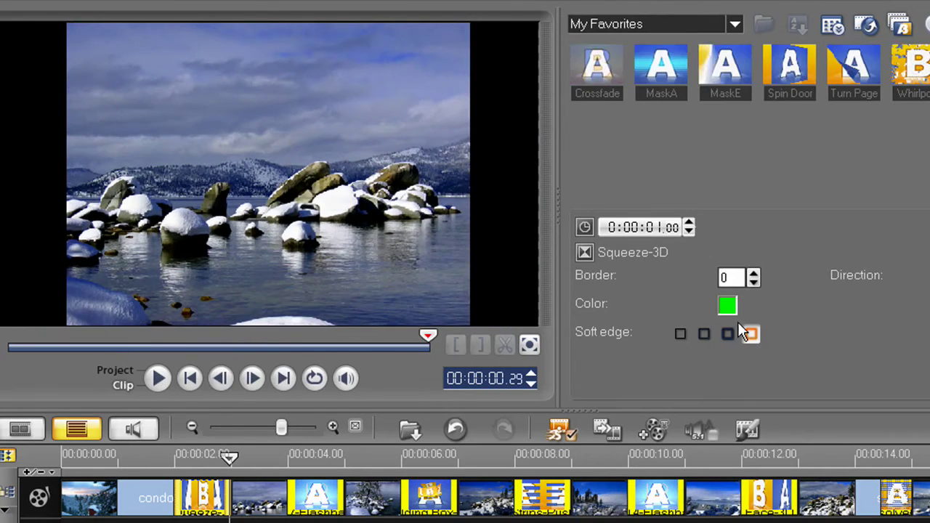
pyautogui.click(753, 274)
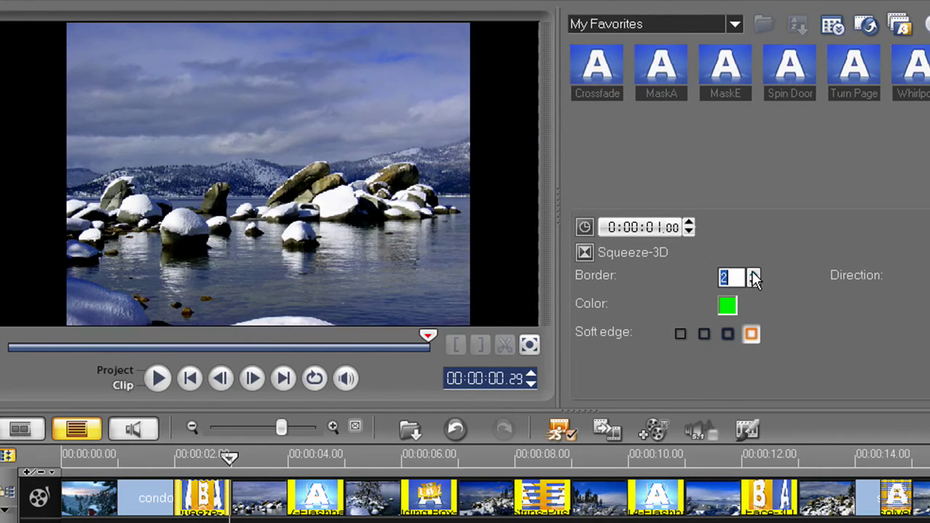
pyautogui.click(160, 379)
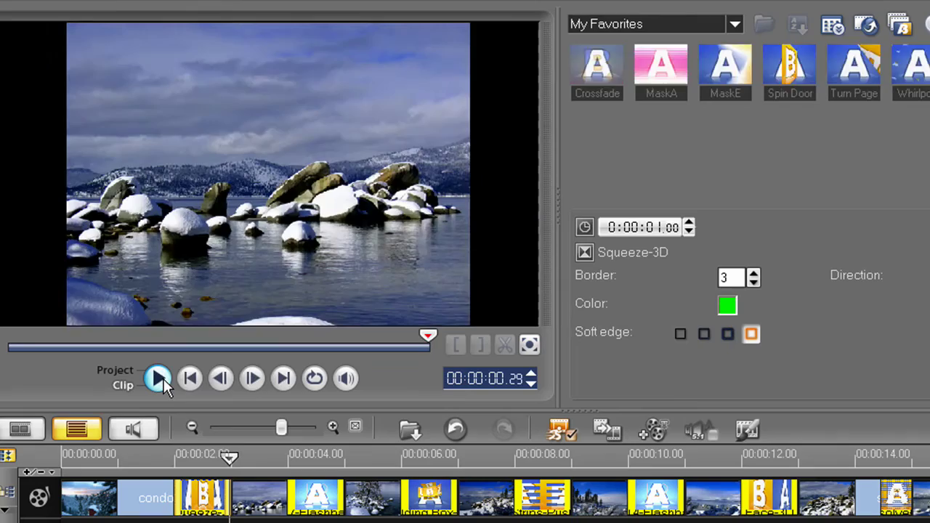
pyautogui.click(163, 379)
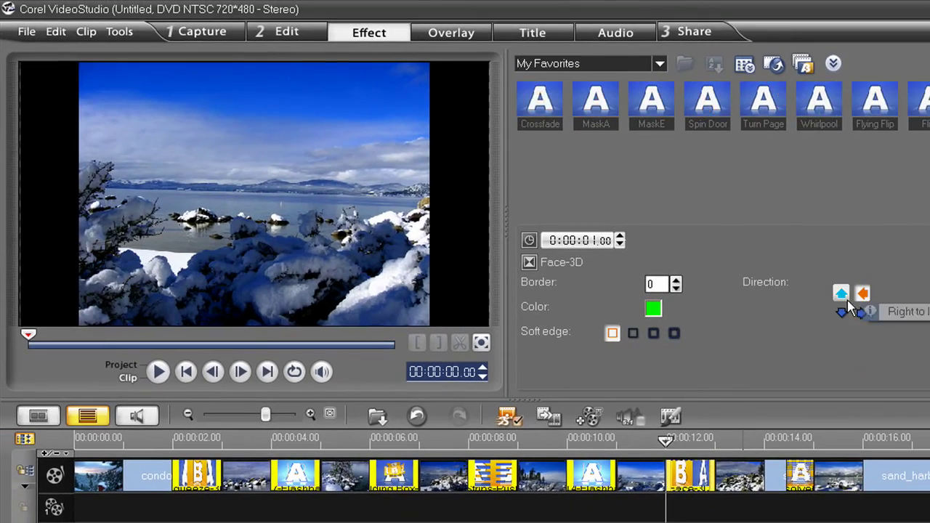
# Step: Change Face-3D's direction to bottom-right and select the Dissolve transition
pyautogui.click(844, 295)
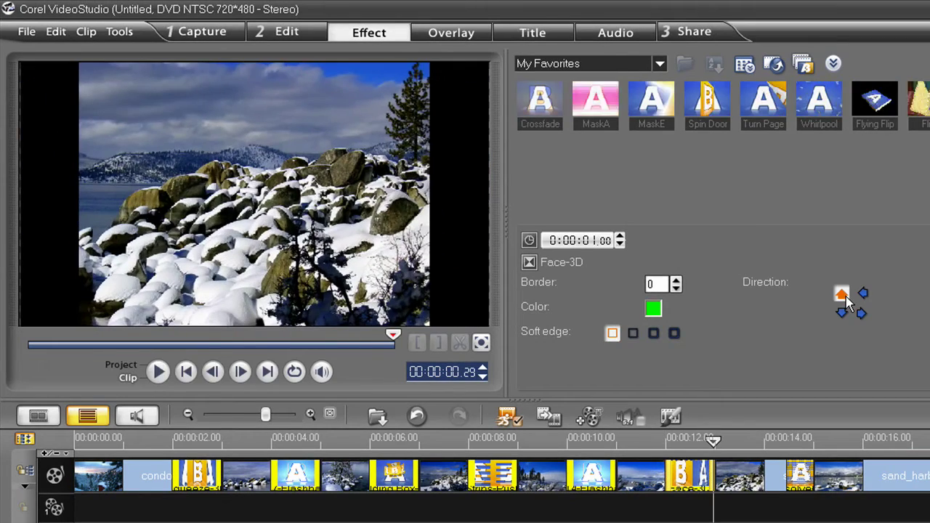
pyautogui.click(862, 313)
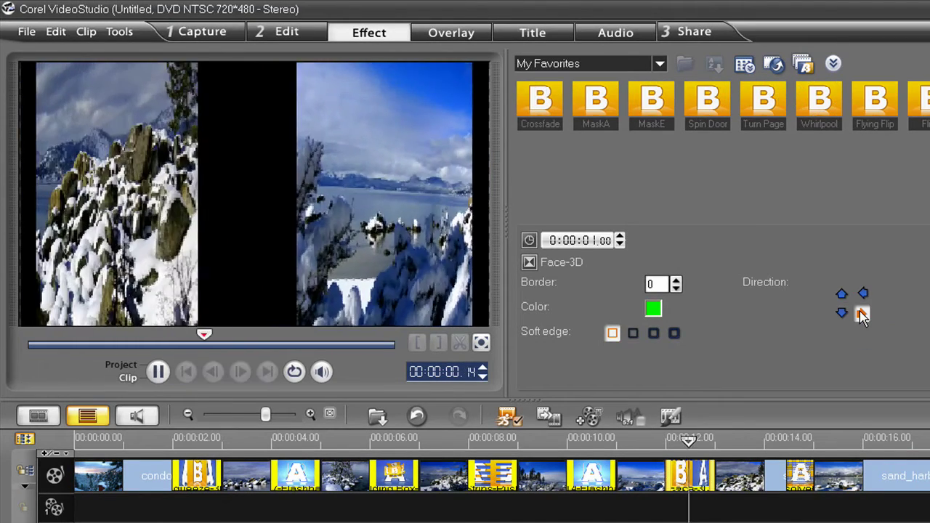
pyautogui.click(799, 476)
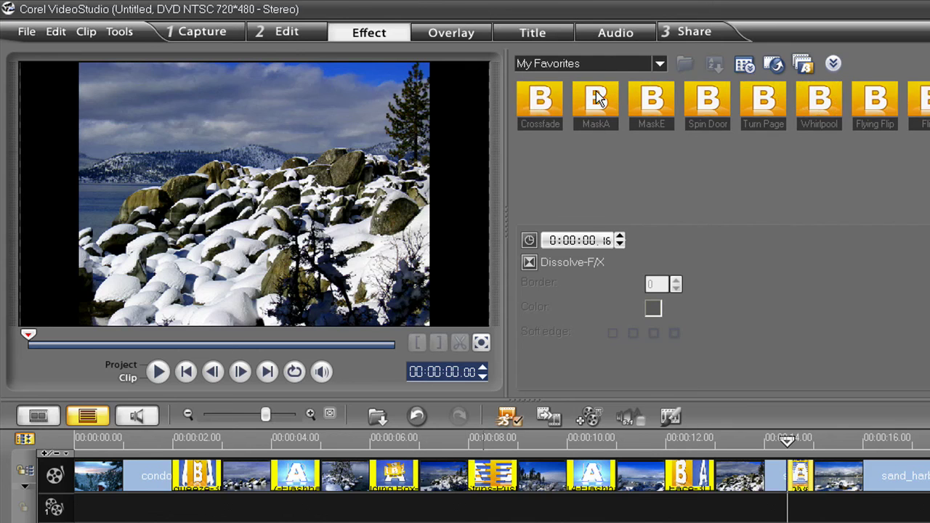
# Step: Drop MaskA onto the 6-second transition, then apply it to every transition on the track
pyautogui.moveTo(596, 91); pyautogui.dragTo(395, 477)
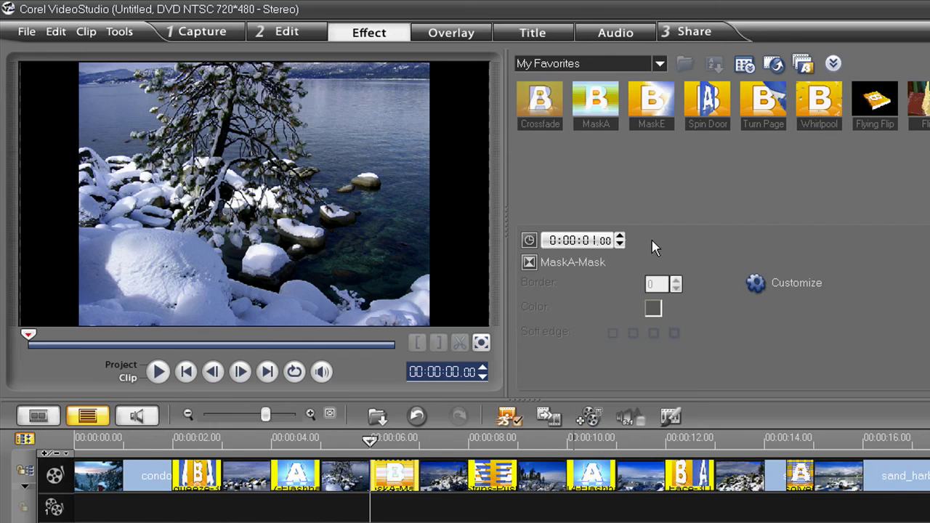
pyautogui.rightClick(589, 101)
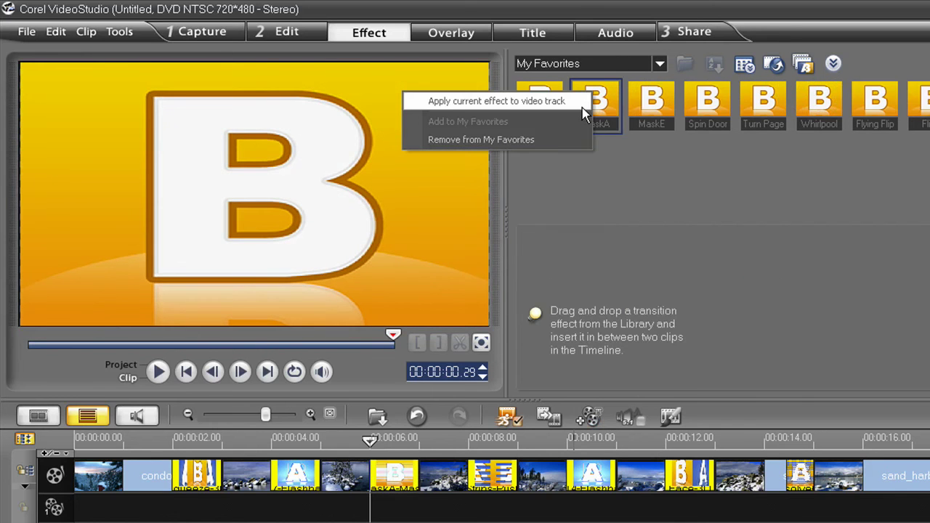
pyautogui.click(582, 108)
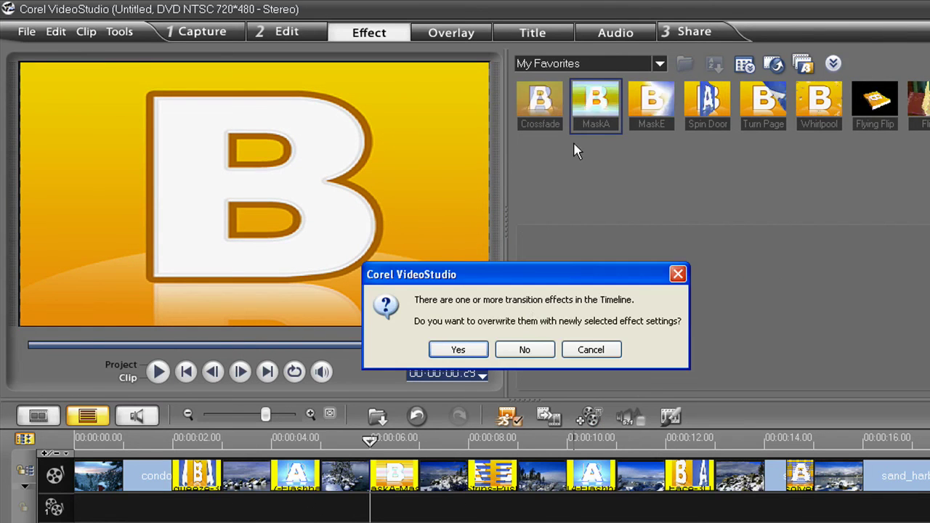
pyautogui.click(458, 349)
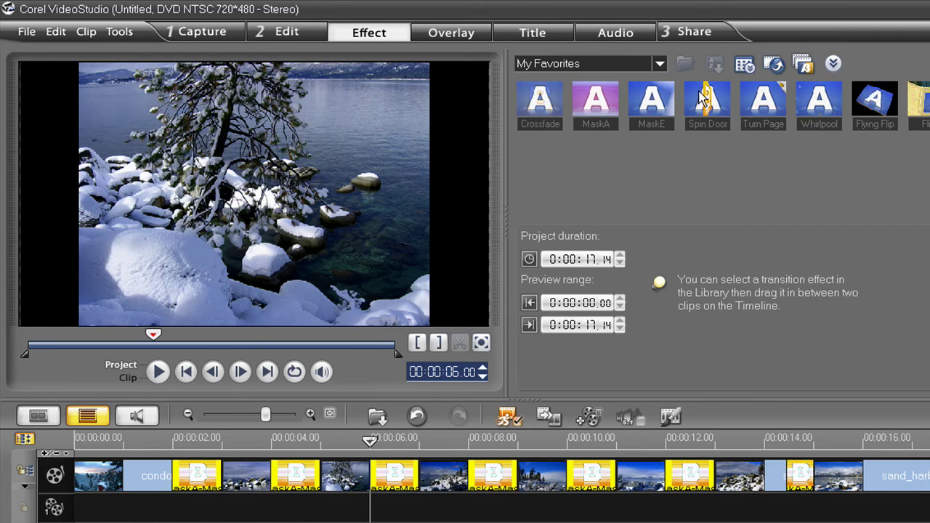
# Step: Preview MaskE, then open and accept the first MaskA transition's mask settings
pyautogui.click(672, 104)
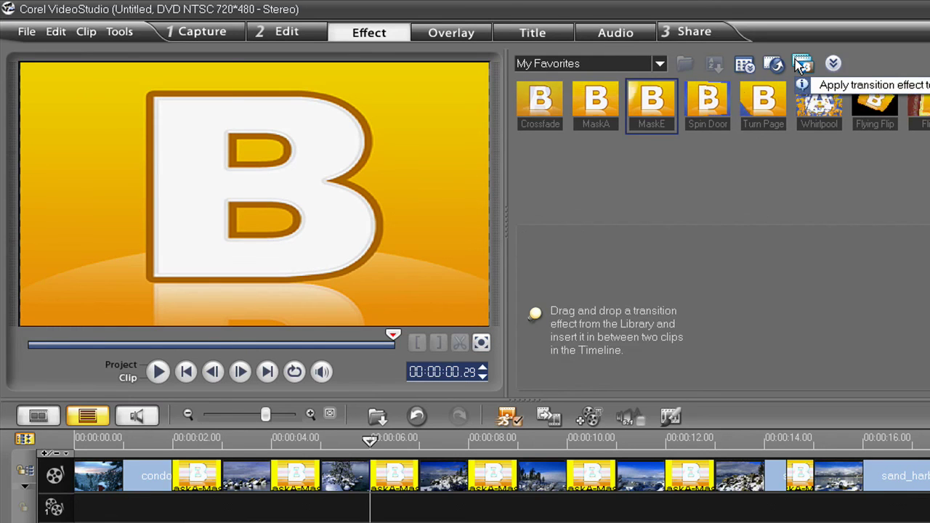
pyautogui.click(198, 470)
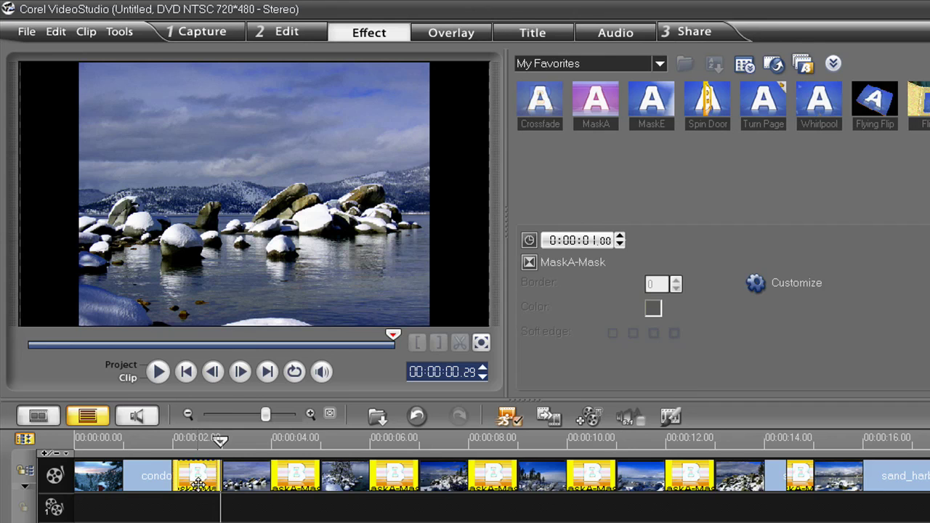
pyautogui.click(756, 282)
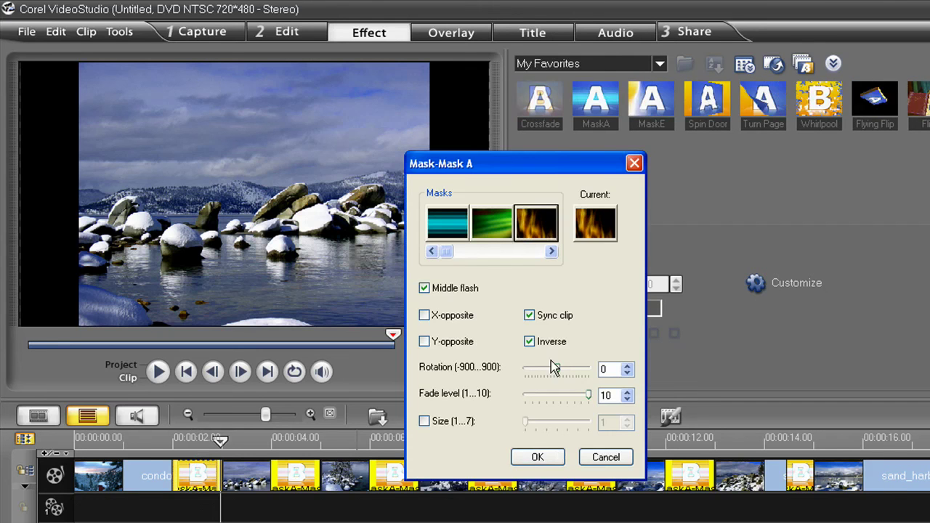
pyautogui.click(537, 456)
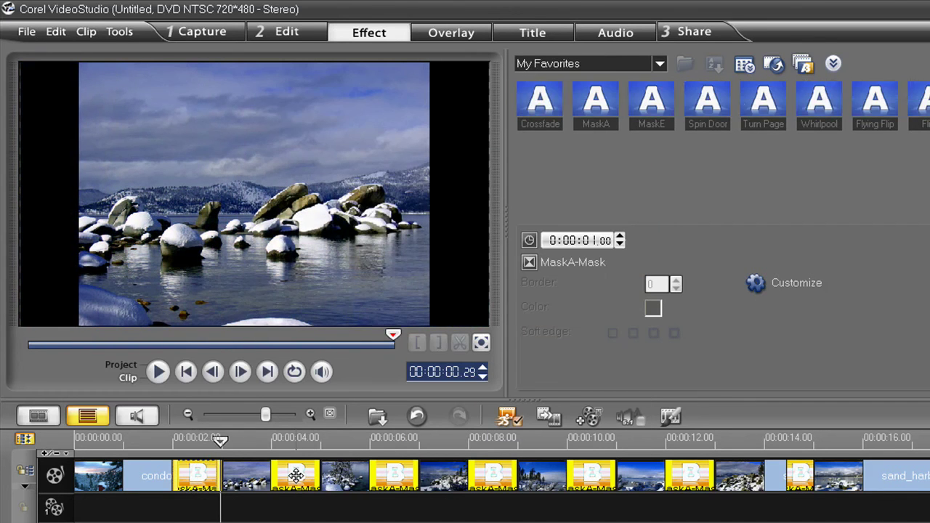
# Step: Switch the MaskA transition to the green mask pattern and play the whole slideshow
pyautogui.click(756, 282)
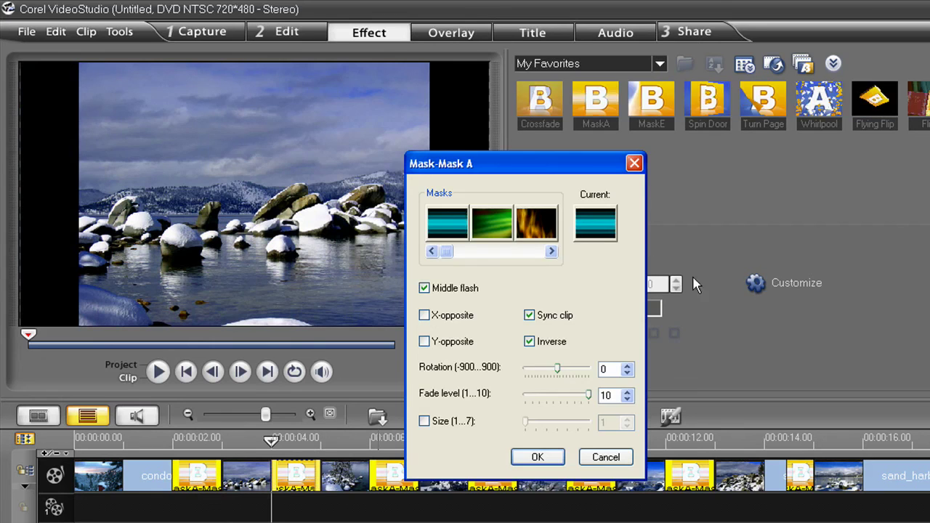
pyautogui.click(509, 231)
pyautogui.click(538, 457)
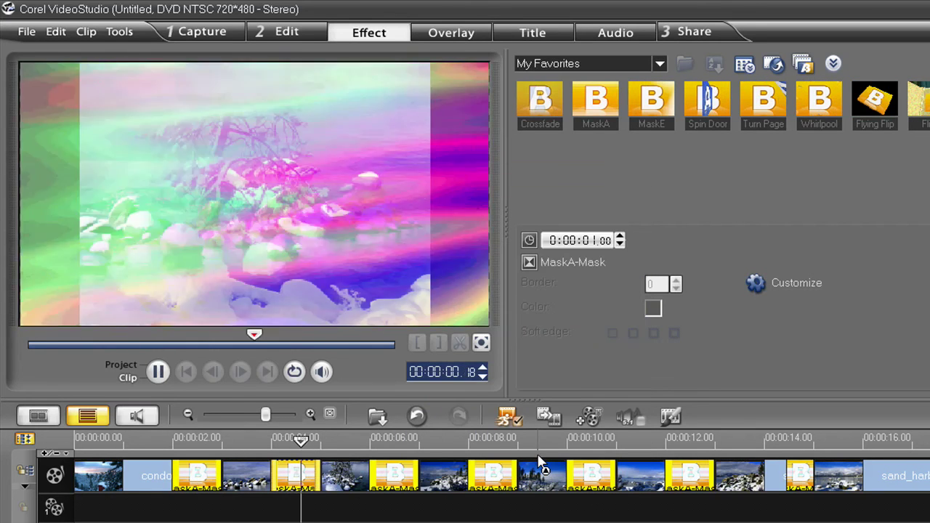
pyautogui.click(158, 371)
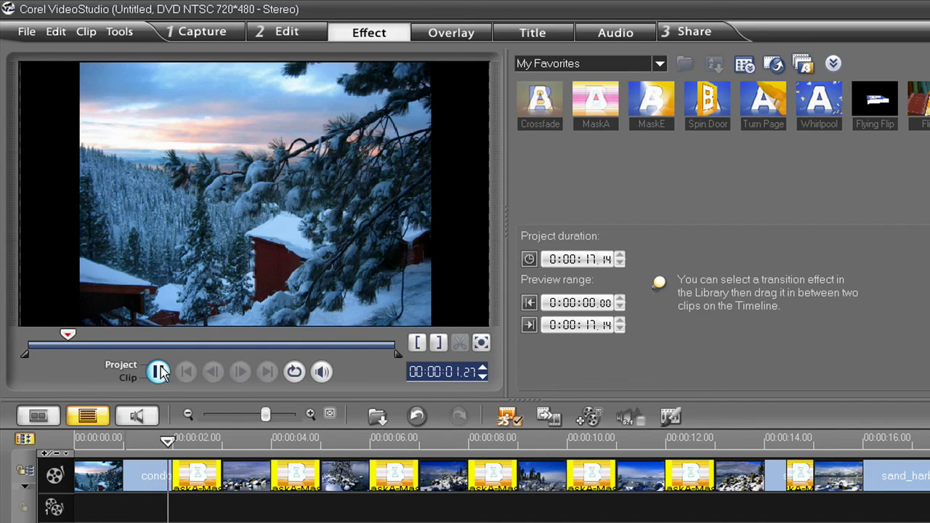